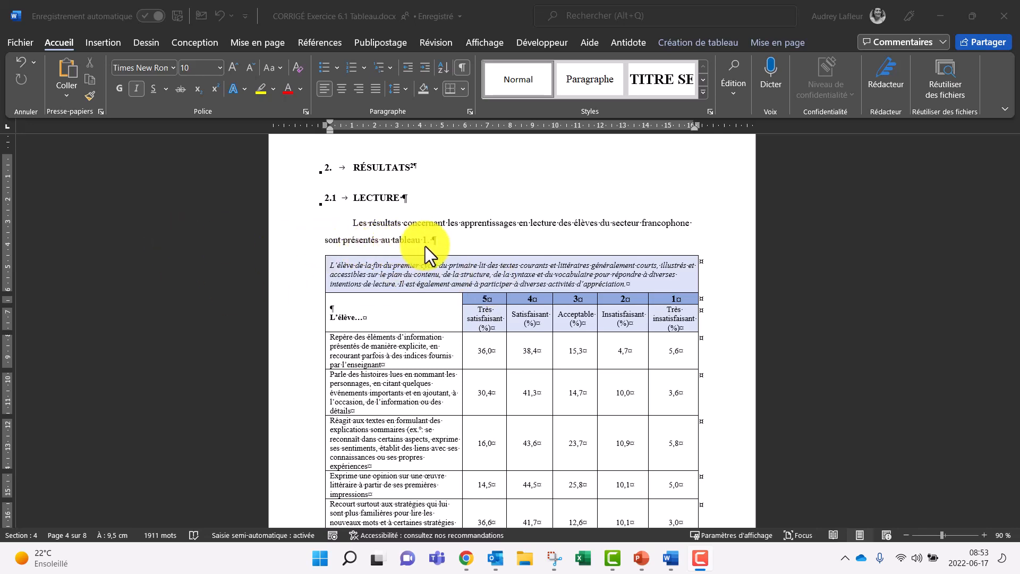
Step: Display the document's styles and look at the modification options offered for the Légende style
left_click(419, 266)
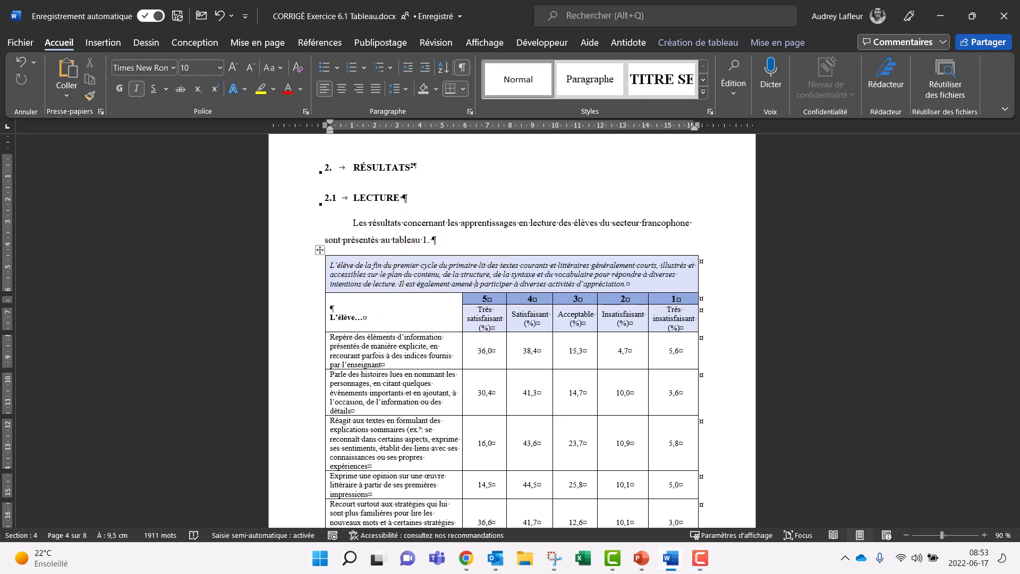
key("alt+Tab")
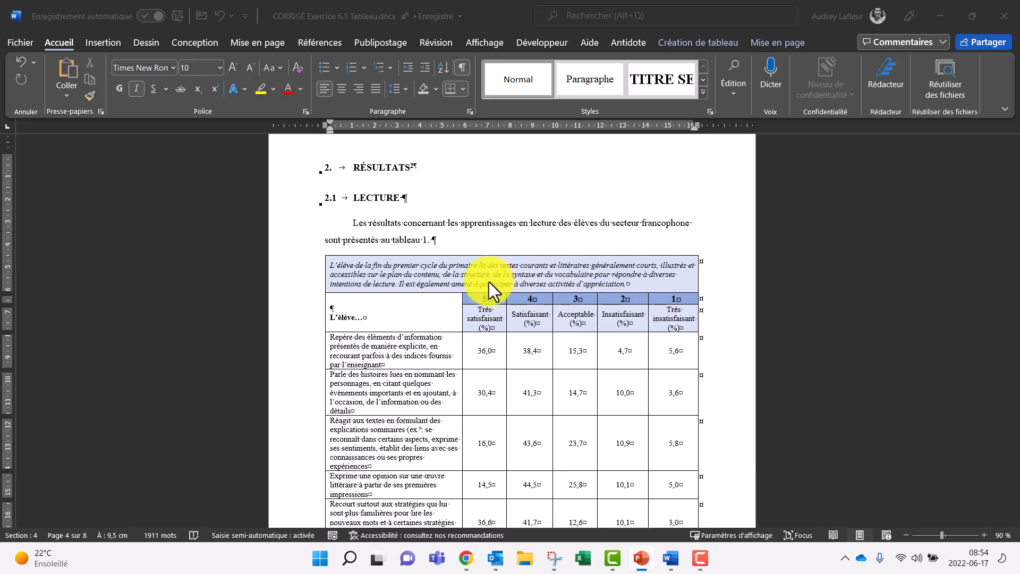
left_click(710, 111)
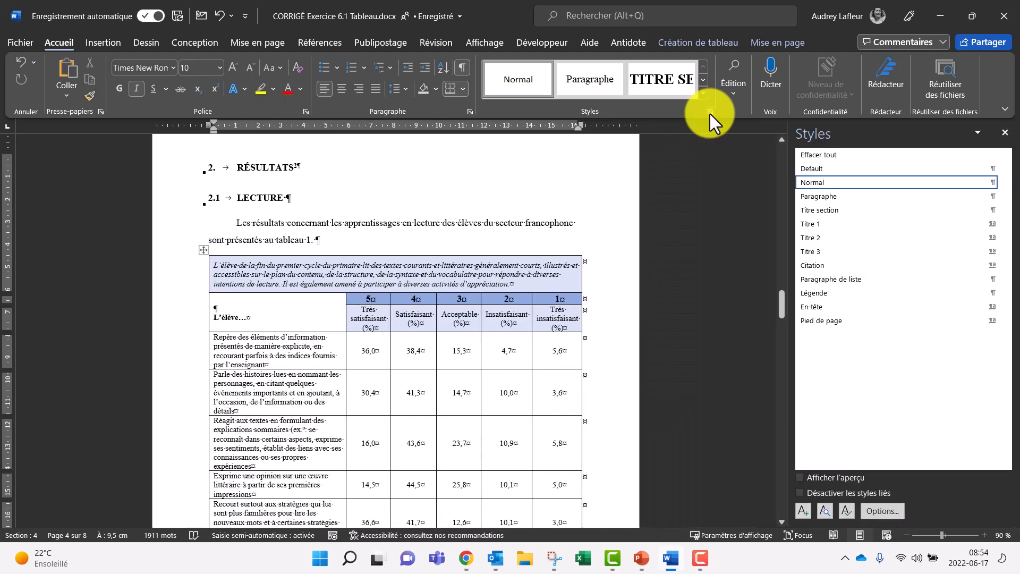
right_click(814, 291)
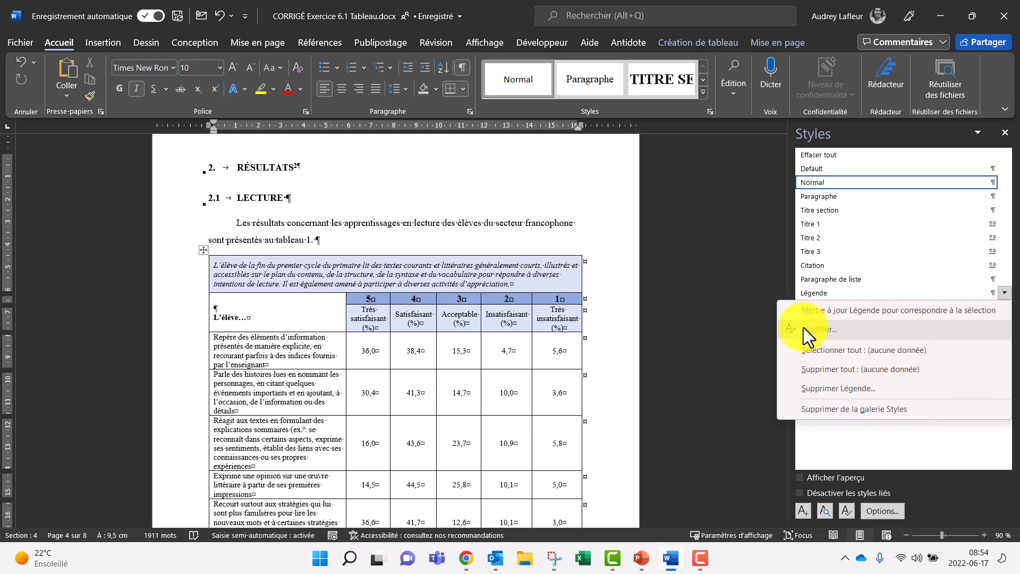
left_click(759, 228)
left_click(1004, 133)
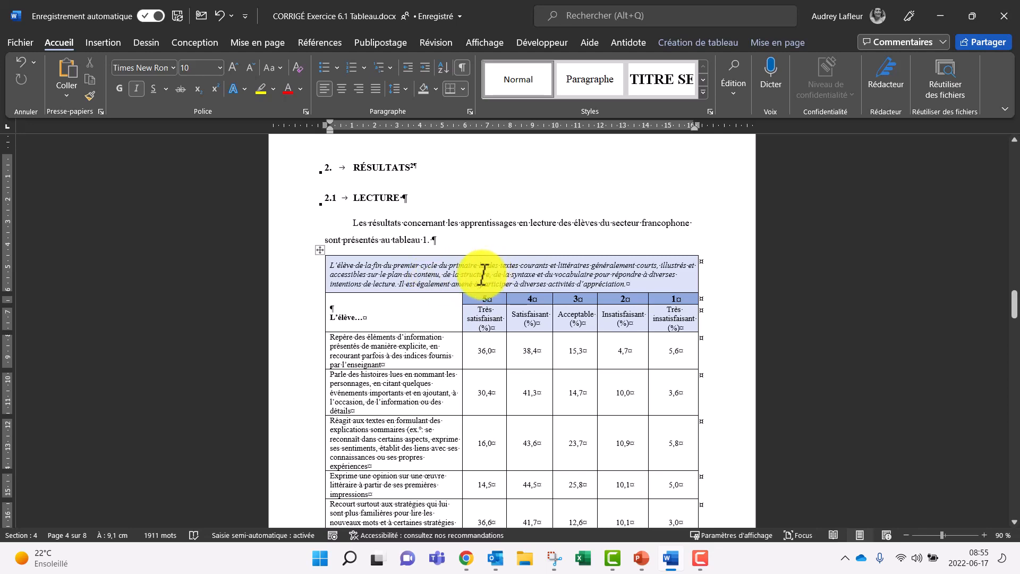
Step: Prepare a caption for the reading results table with the text "Apprentissages en lecture", label Tableau and position Au-dessus de la sélection
left_click(317, 44)
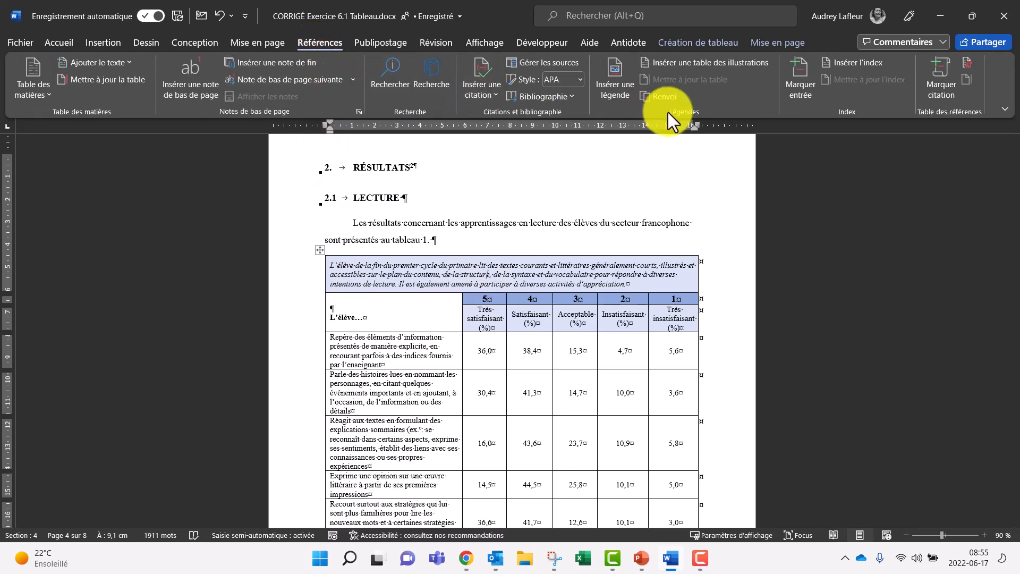
left_click(607, 77)
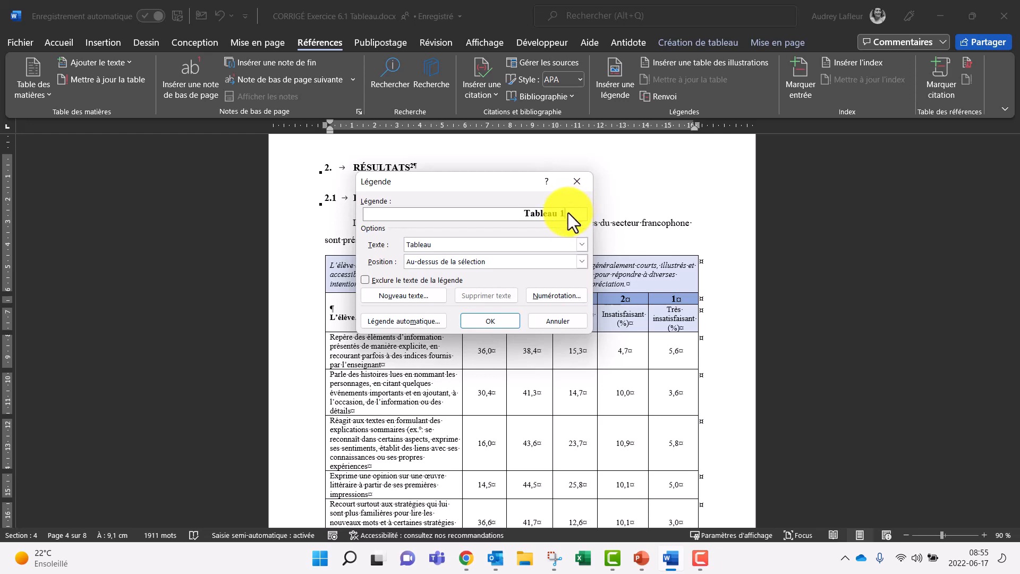
type("Appré")
type("ntissages en")
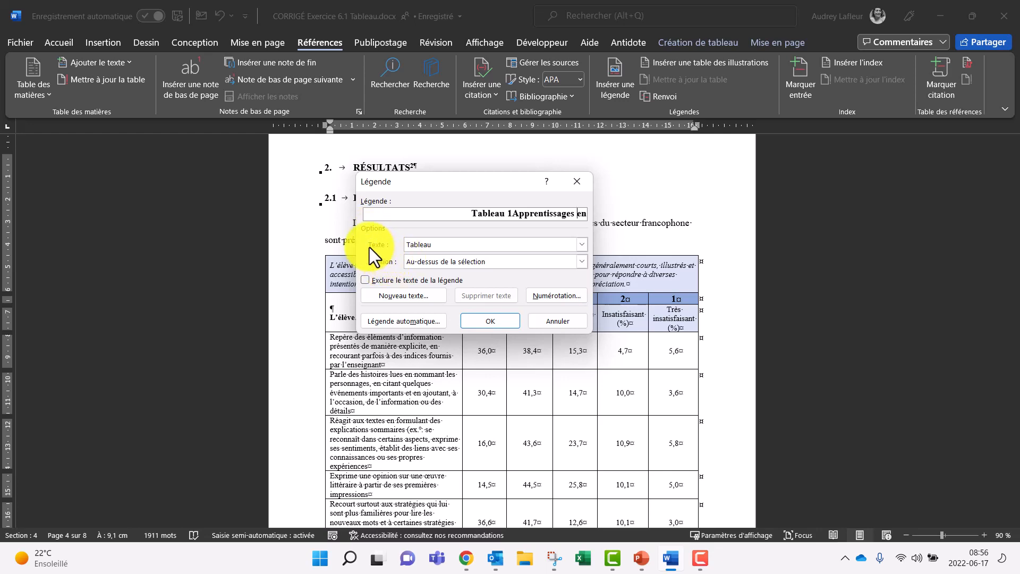
left_click(581, 244)
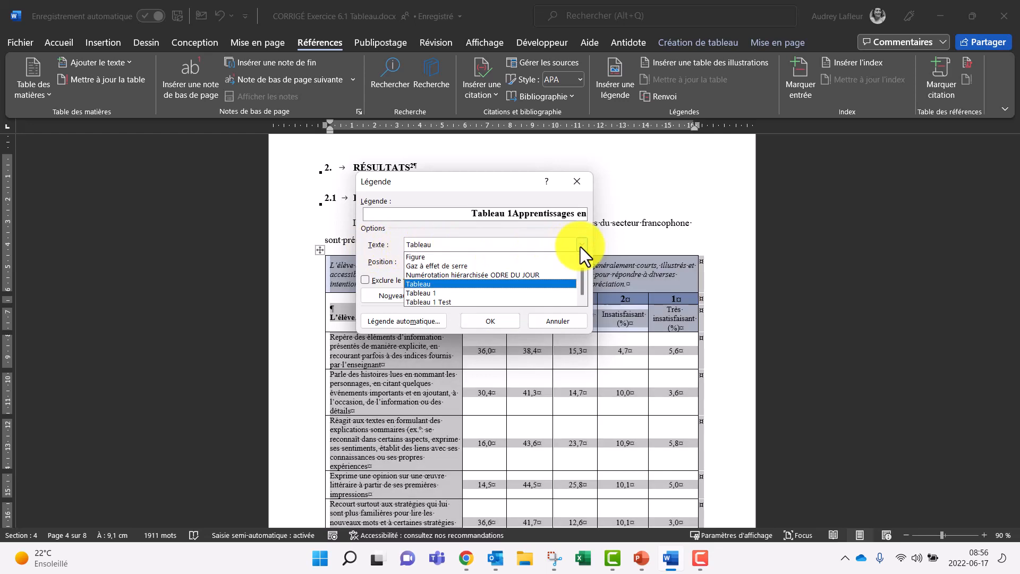
left_click(550, 285)
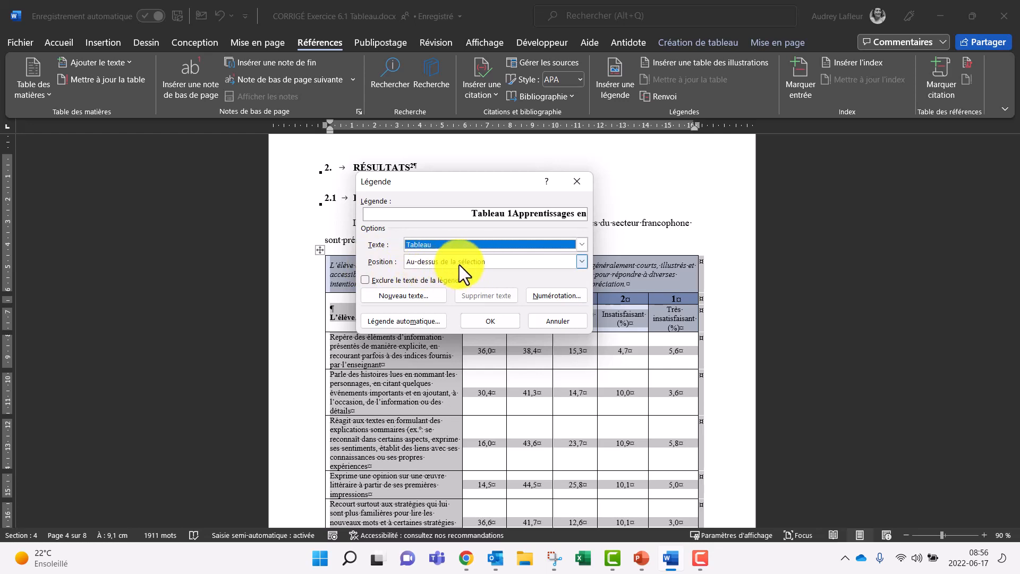
left_click(580, 268)
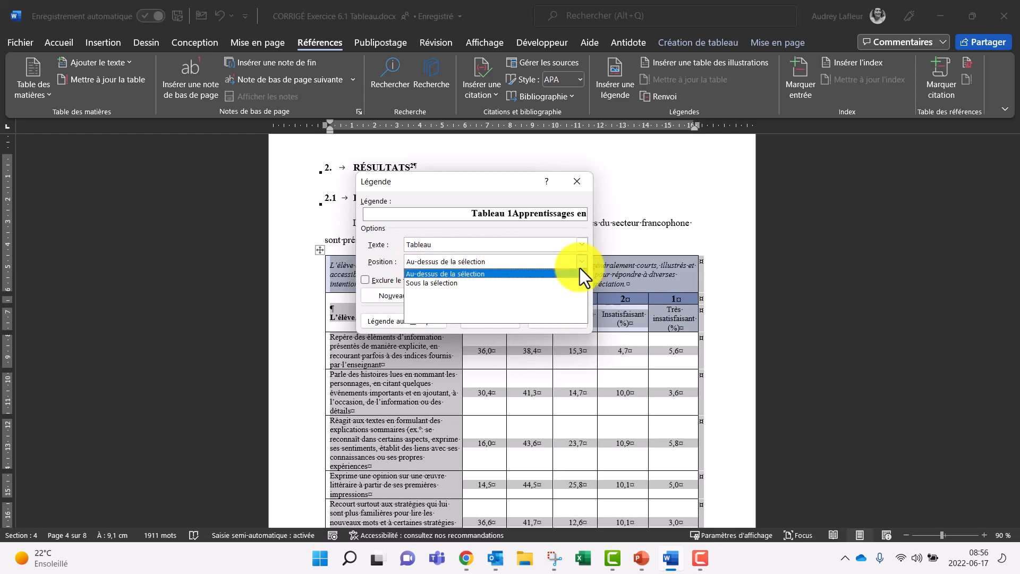
left_click(439, 277)
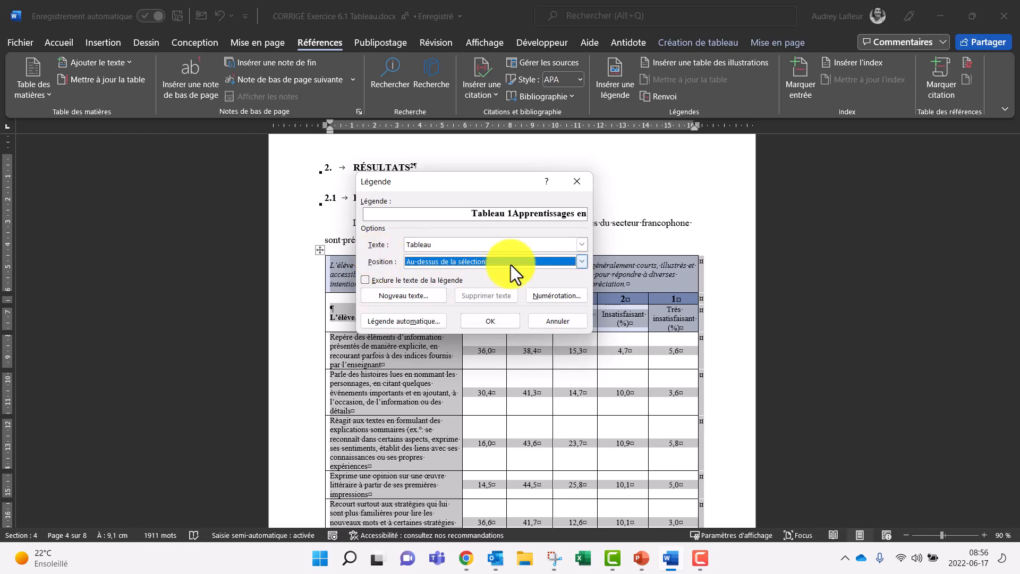
Step: Check the caption numbering formats, keep 1, 2, 3, …, and insert the caption above the table
left_click(555, 297)
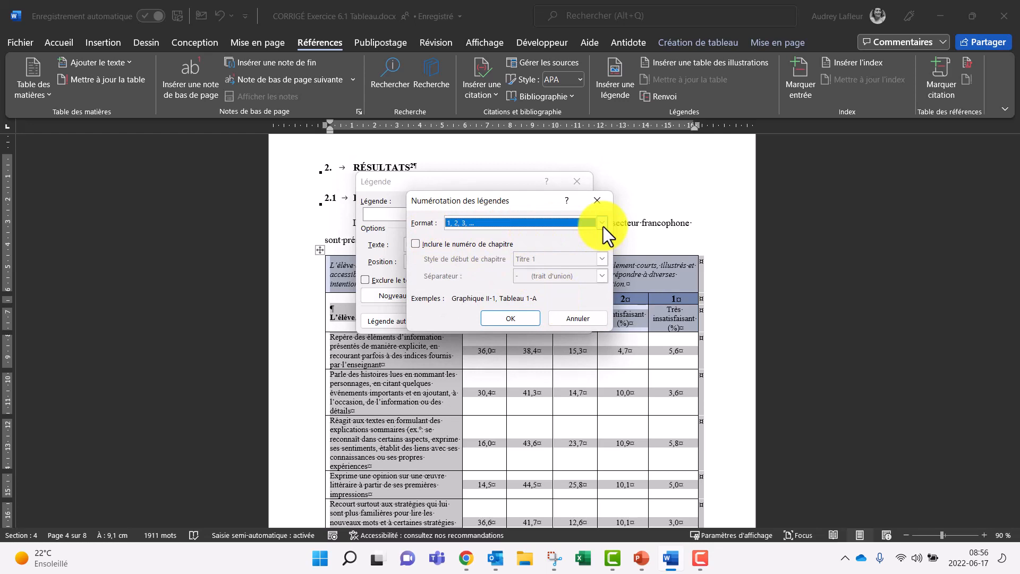
left_click(604, 204)
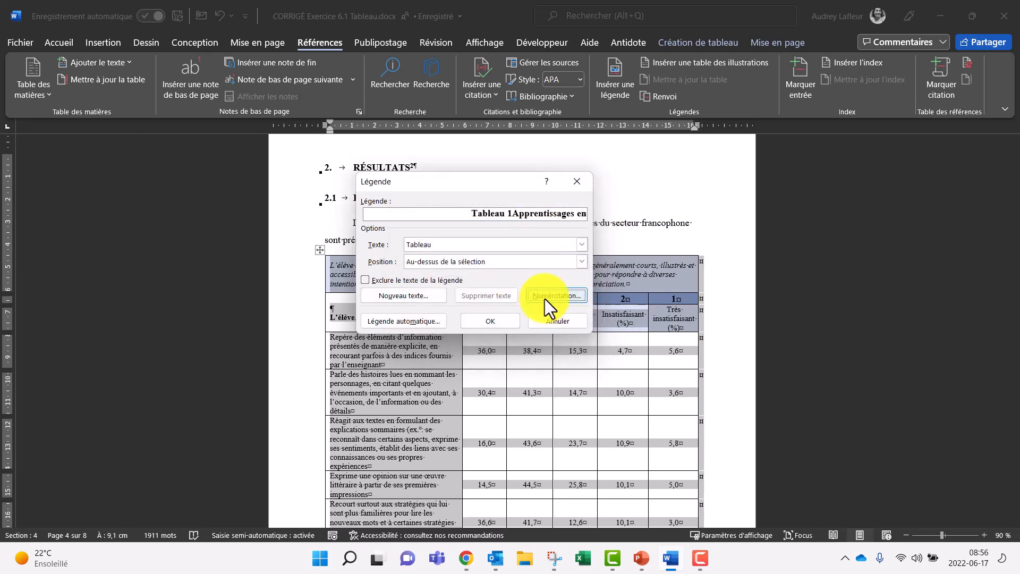
left_click(544, 296)
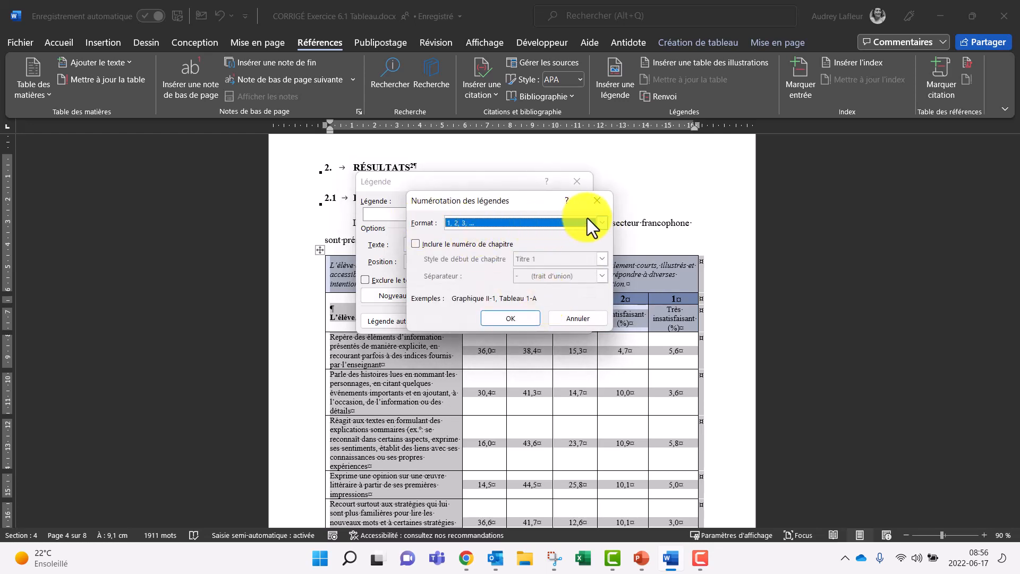
left_click(602, 222)
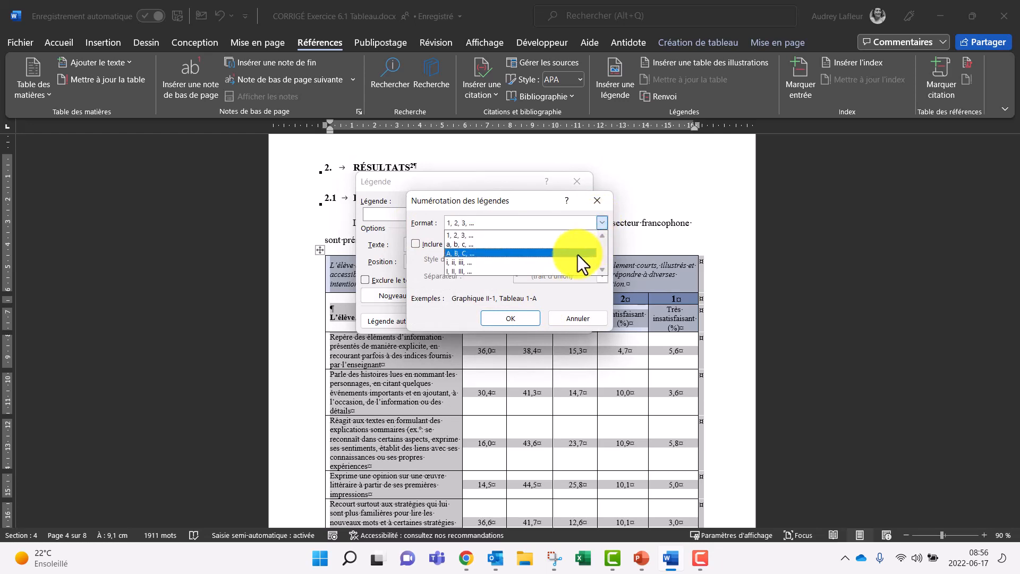
left_click(560, 238)
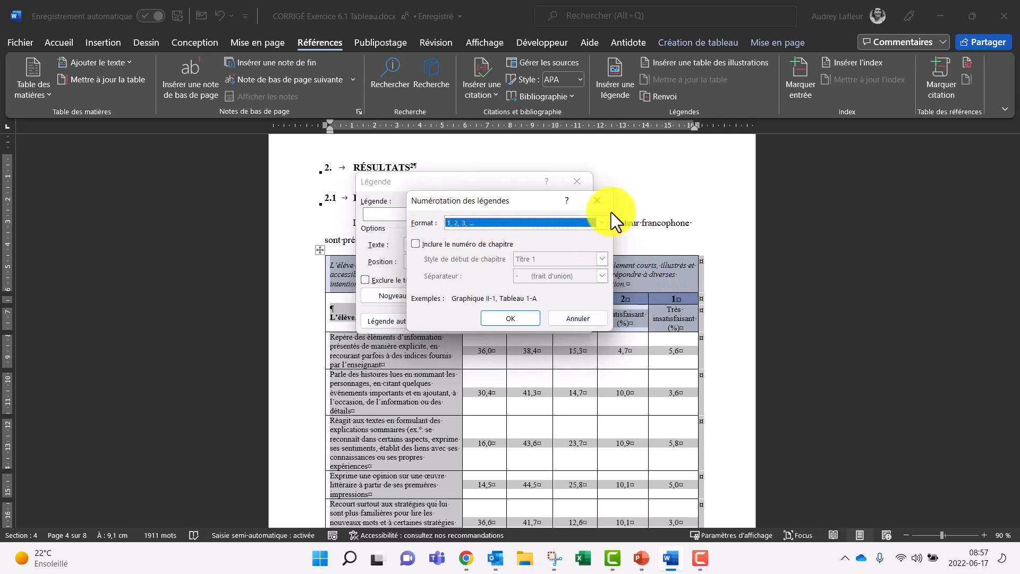
left_click(596, 201)
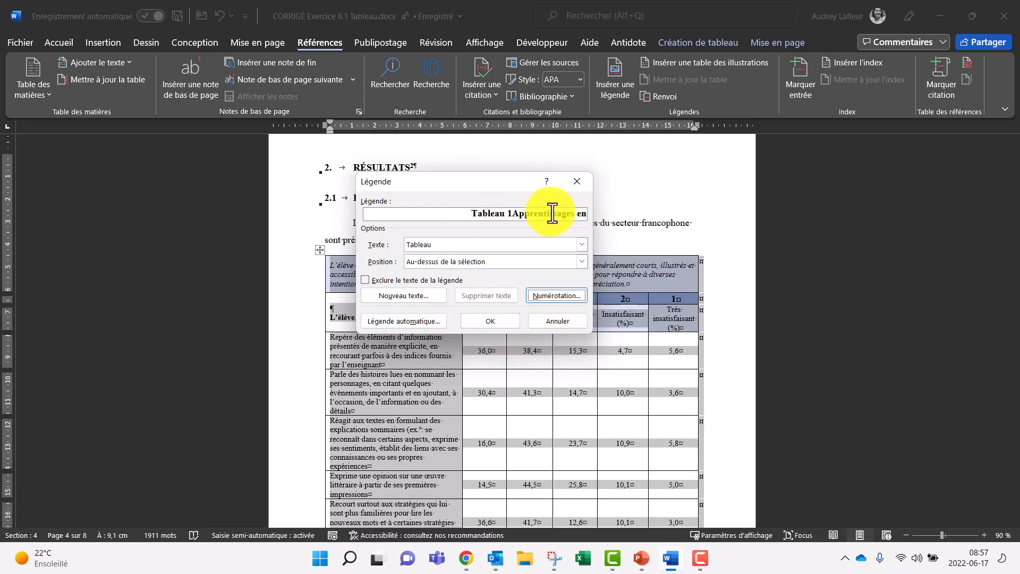
left_click(492, 323)
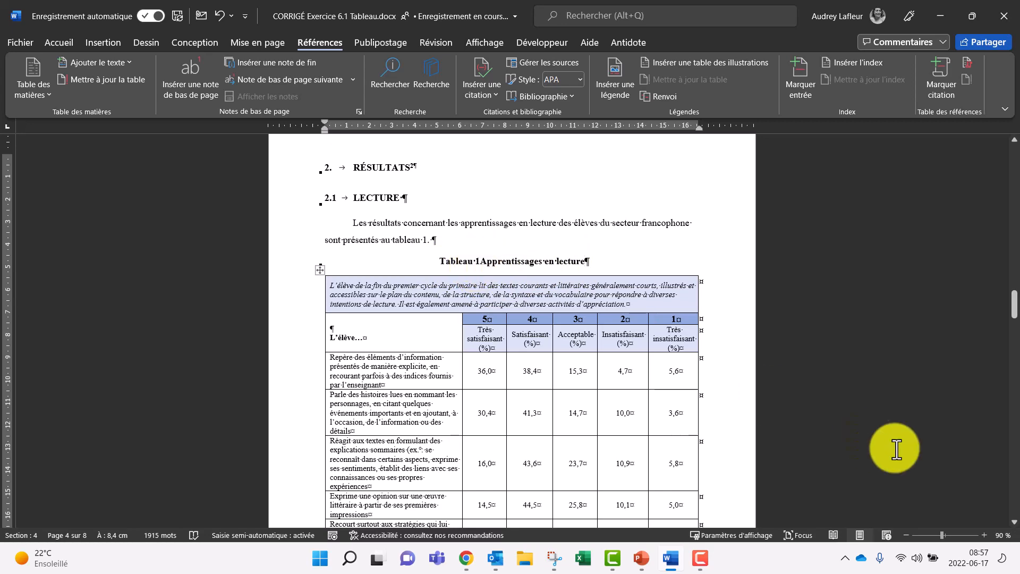
Step: Split the table caption with a line break between "Tableau 1" and "Apprentissages en lecture"
left_click(984, 535)
left_click(984, 535)
left_click(984, 535)
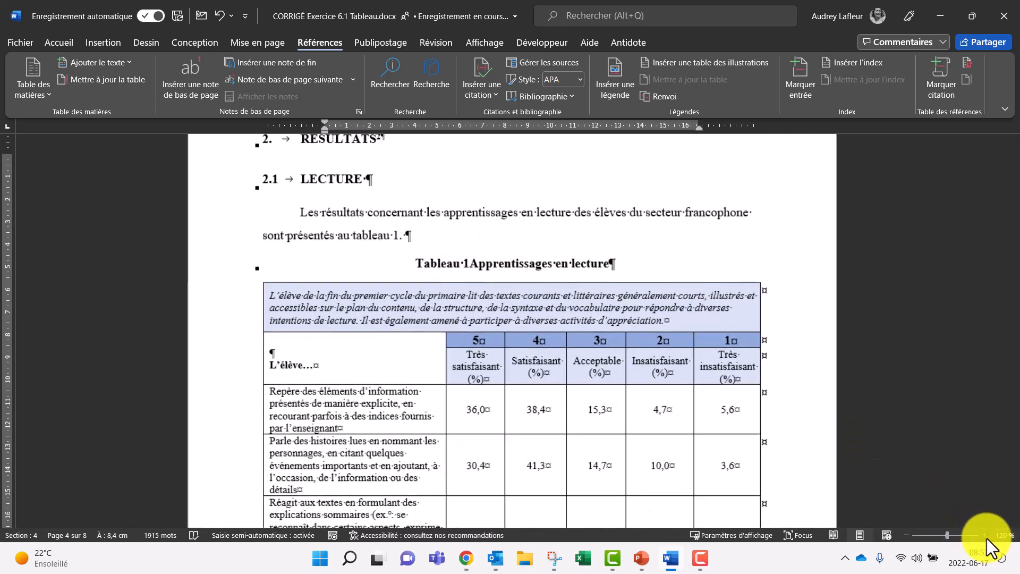
left_click(984, 535)
left_click(467, 264)
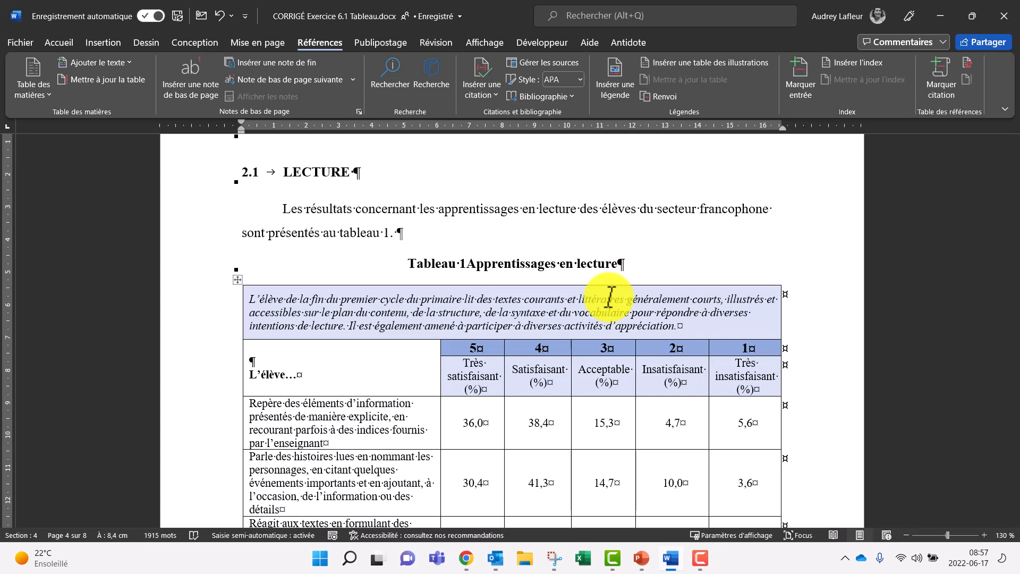
key("shift+Return")
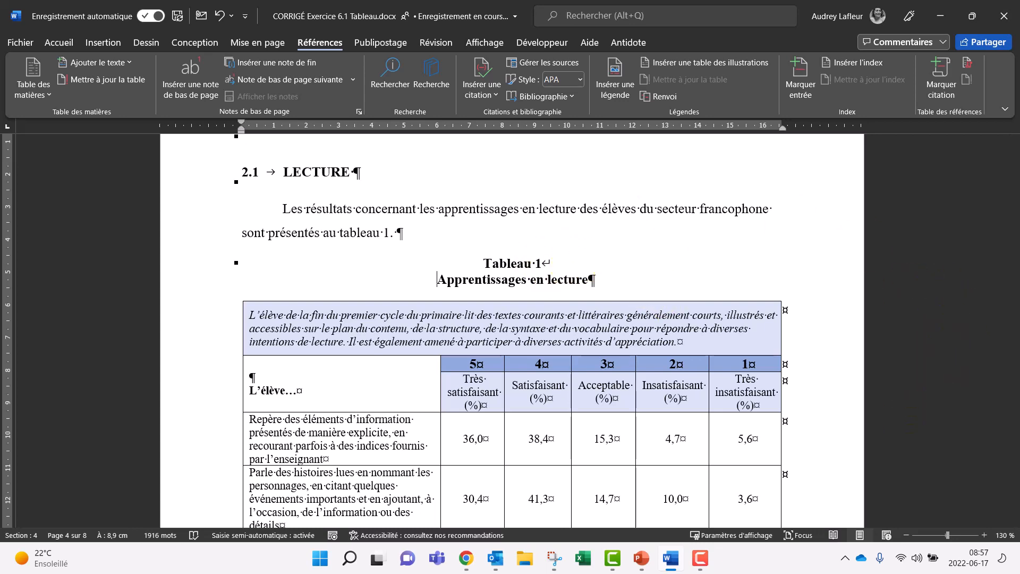
key("alt+Tab")
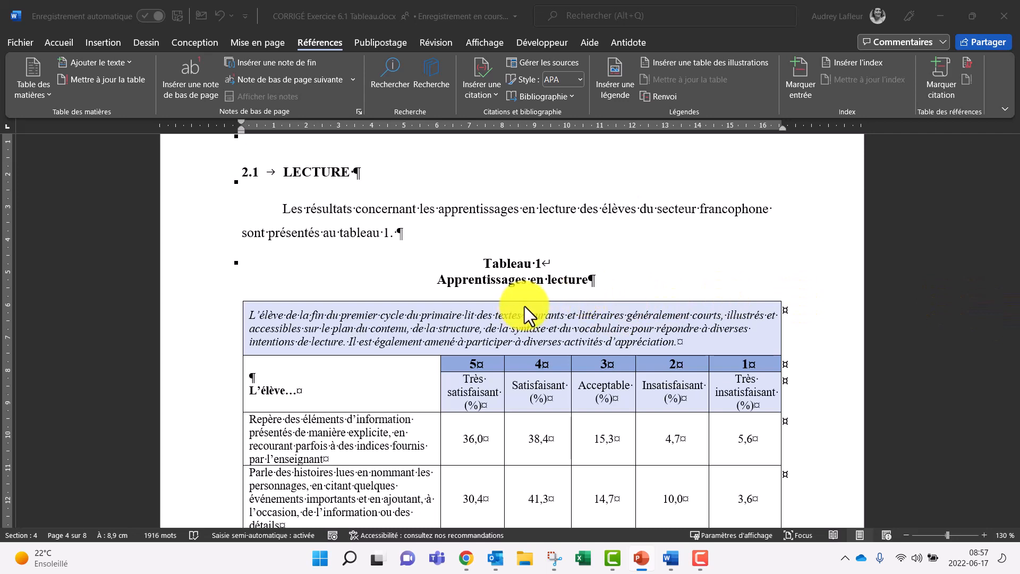
Step: Set the spacing before the paragraph just below the table, starting "Pour chacun des énoncés", to 12 pt
scroll(524, 306, "down", 3)
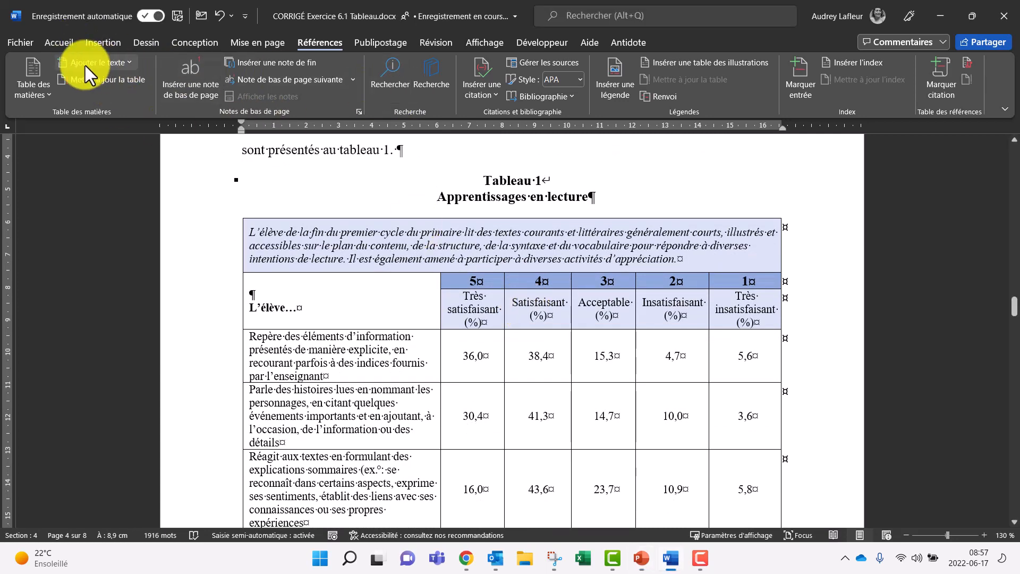
left_click(67, 47)
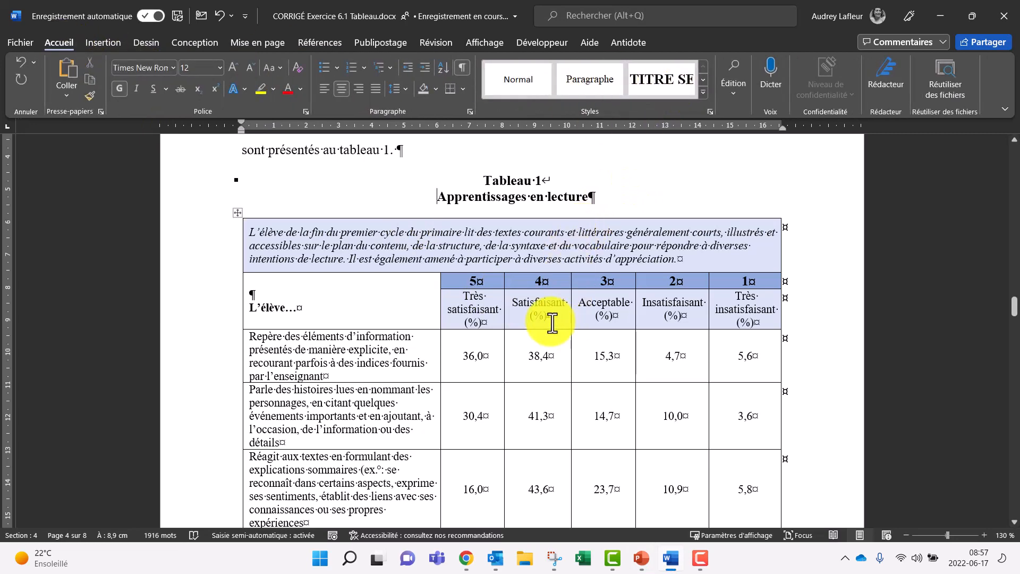
scroll(530, 325, "down", 1)
scroll(530, 325, "down", 9)
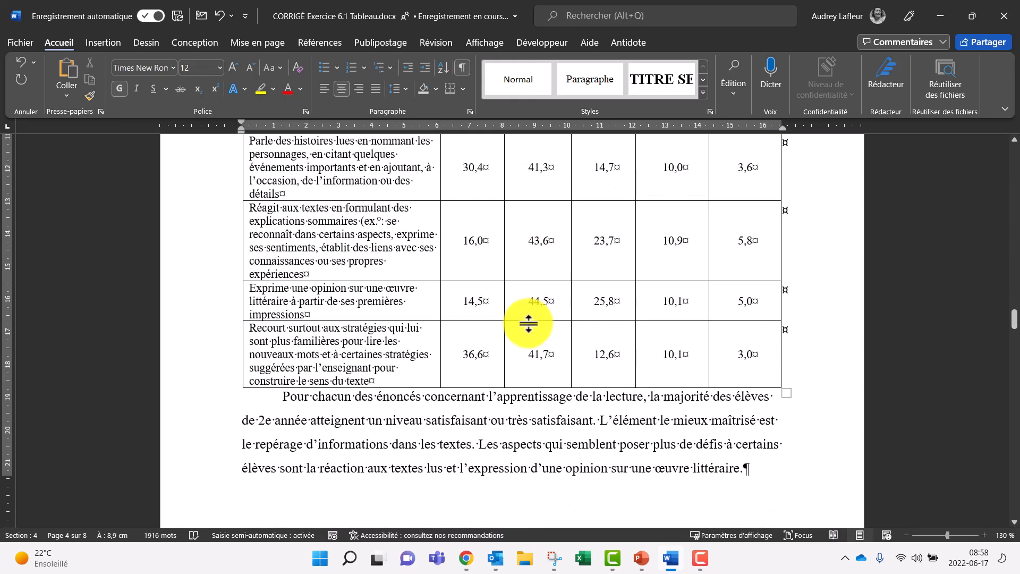
left_click(295, 359)
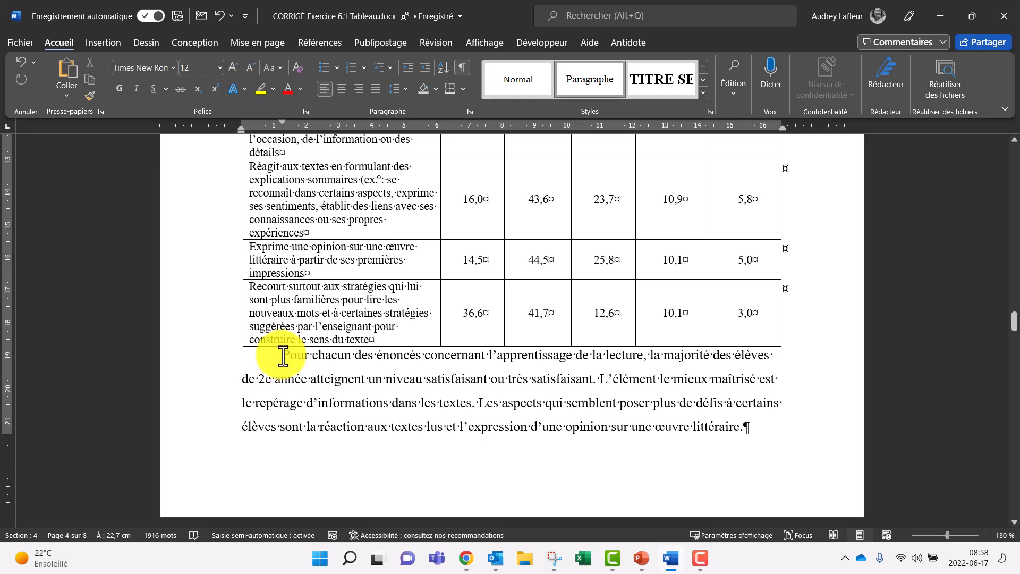
left_click(282, 47)
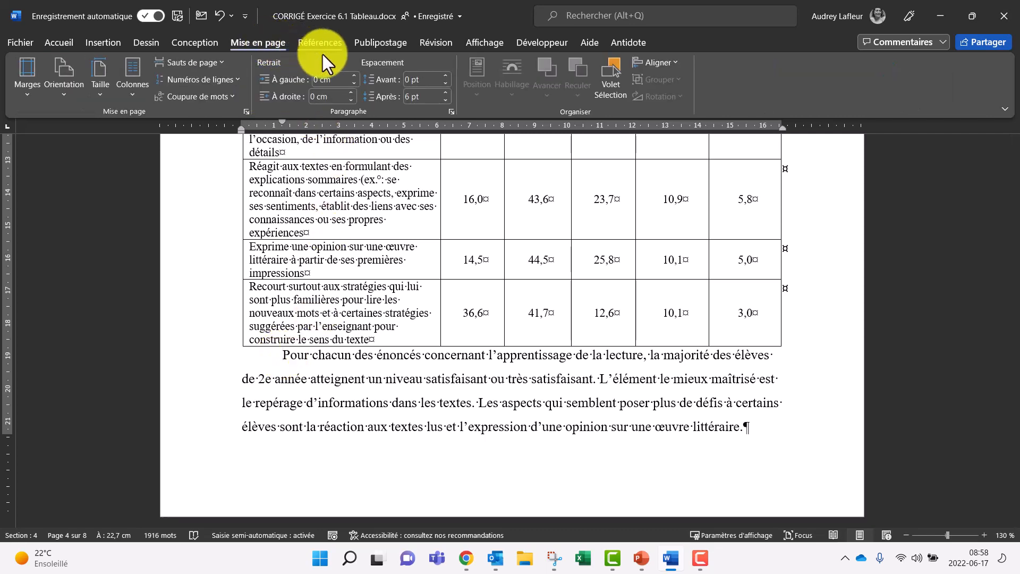
left_click(444, 76)
left_click(445, 76)
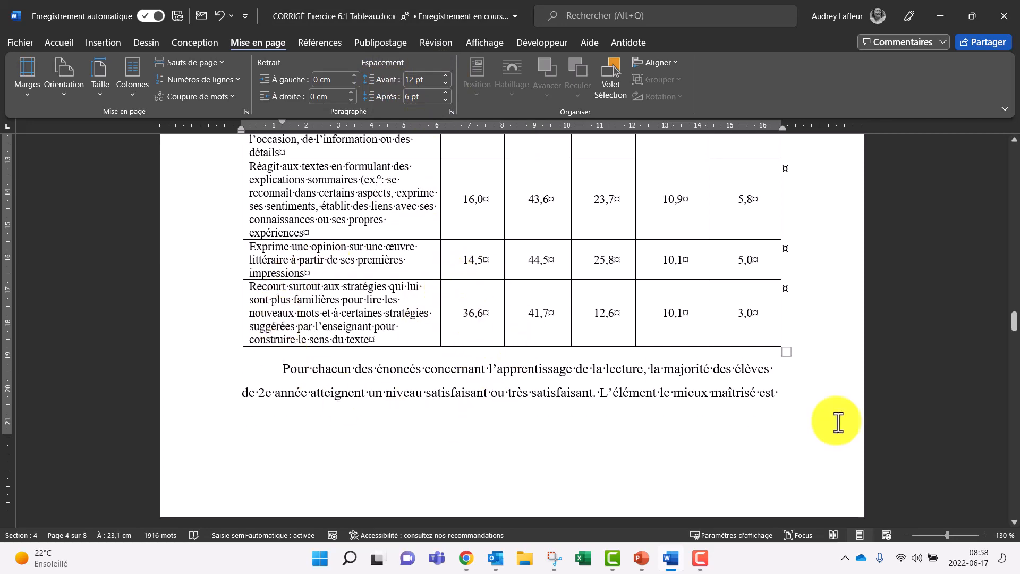
Step: Review the two-line caption above the table and the spacing of the paragraph that follows it
left_click(907, 535)
left_click(907, 536)
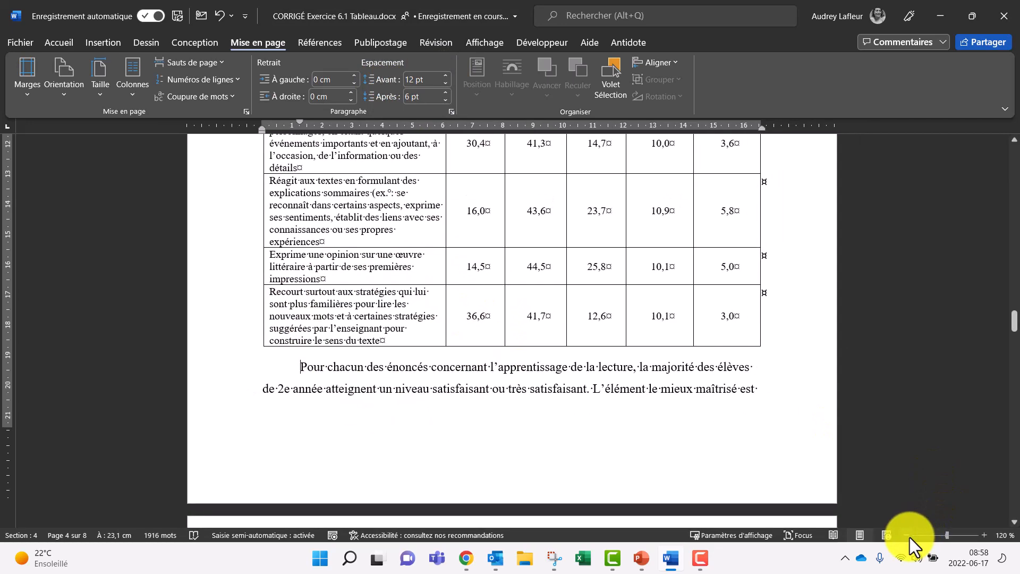
left_click(907, 535)
left_click(907, 536)
left_click(908, 536)
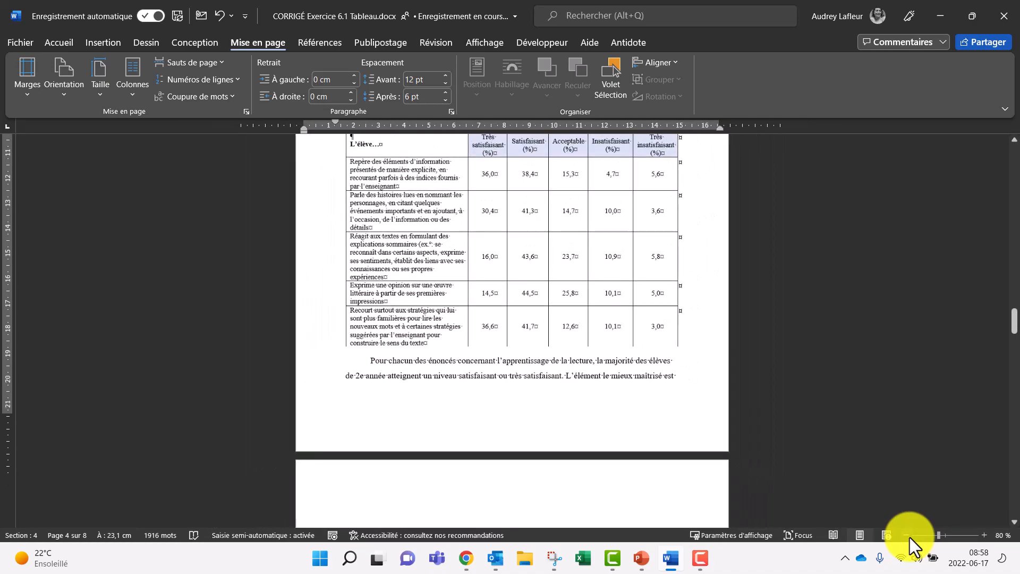
left_click(984, 535)
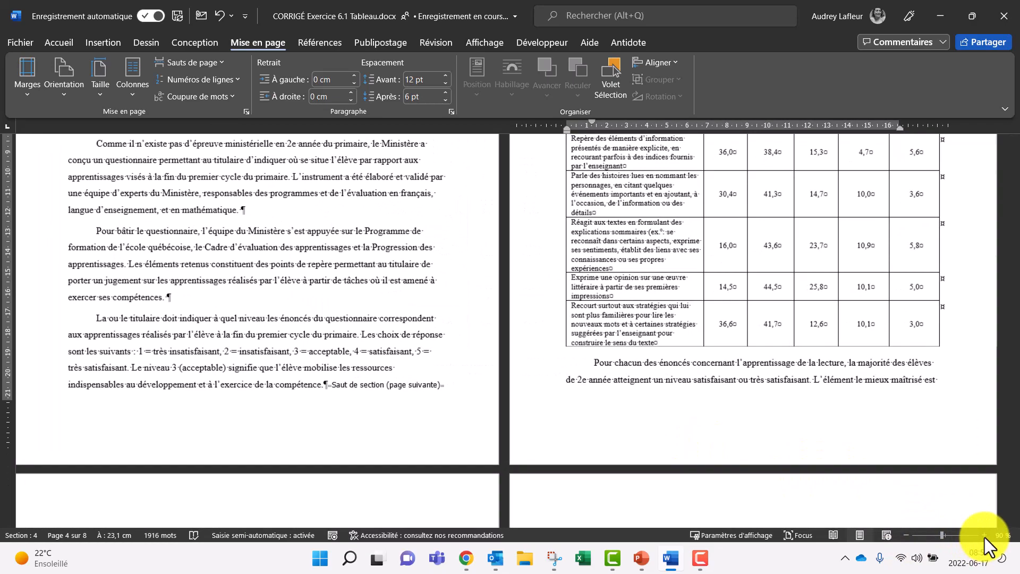
scroll(672, 399, "up", 5)
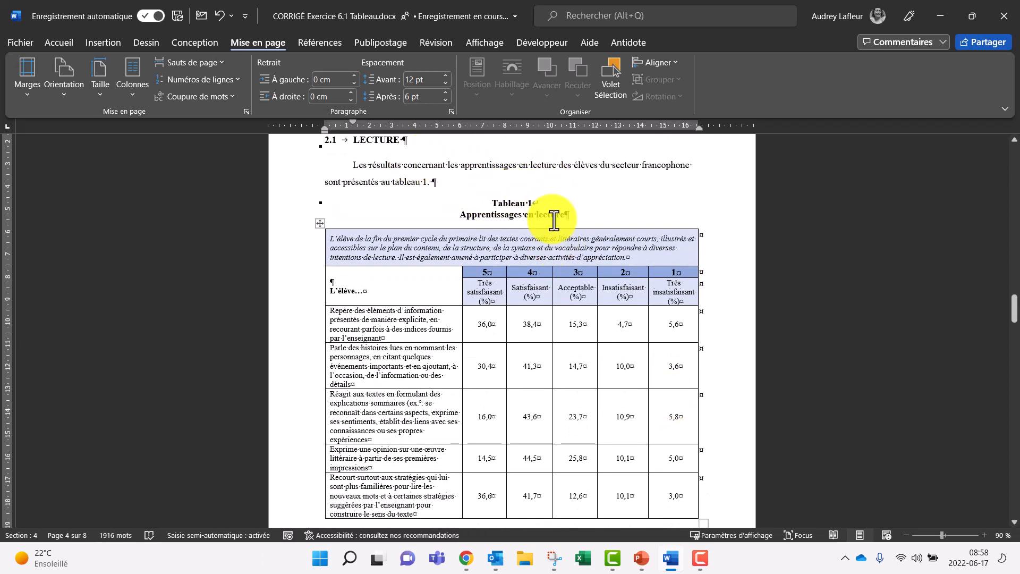
scroll(550, 340, "down", 1)
scroll(551, 350, "down", 3)
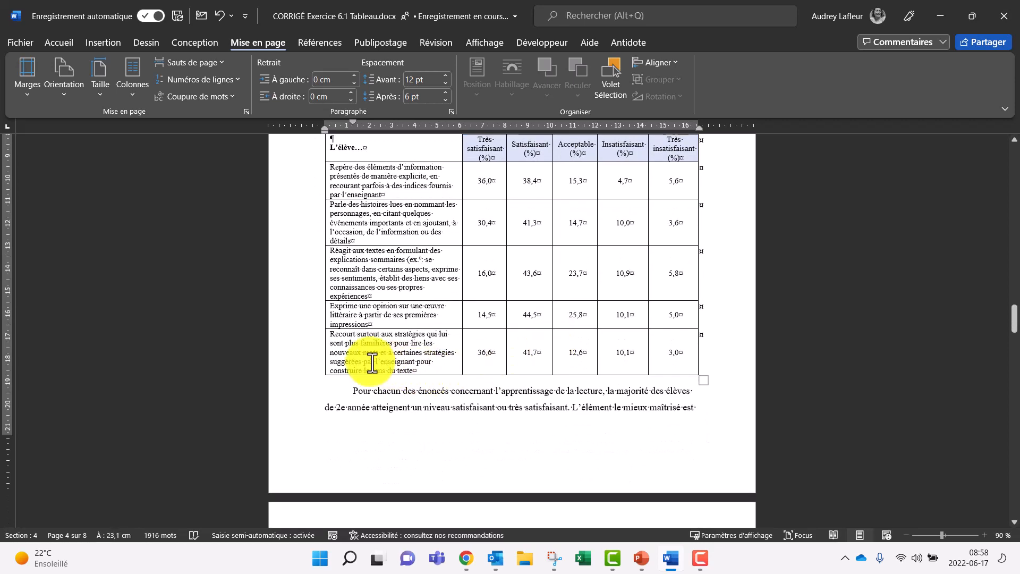
left_click(354, 392)
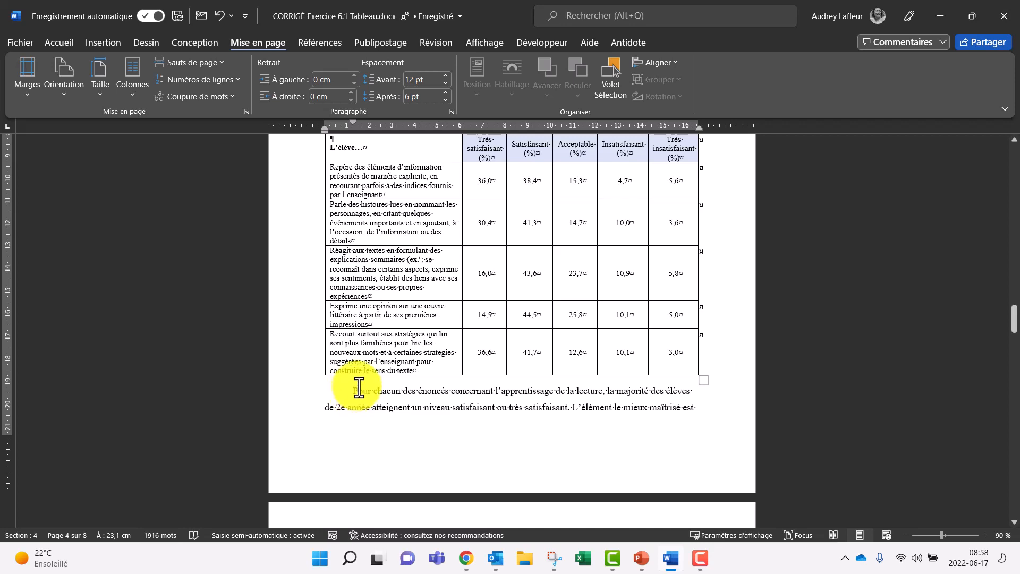